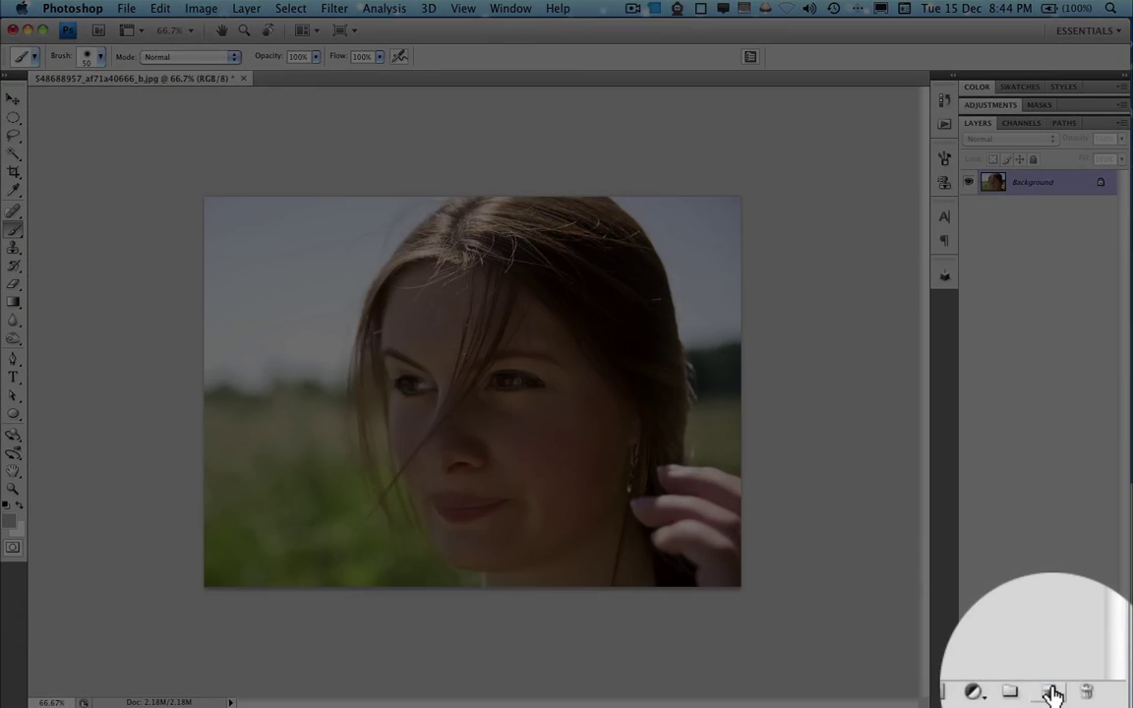
# Add a new empty layer and set the brush to 50 px with 12% hardness.
pyautogui.click(1084, 698)
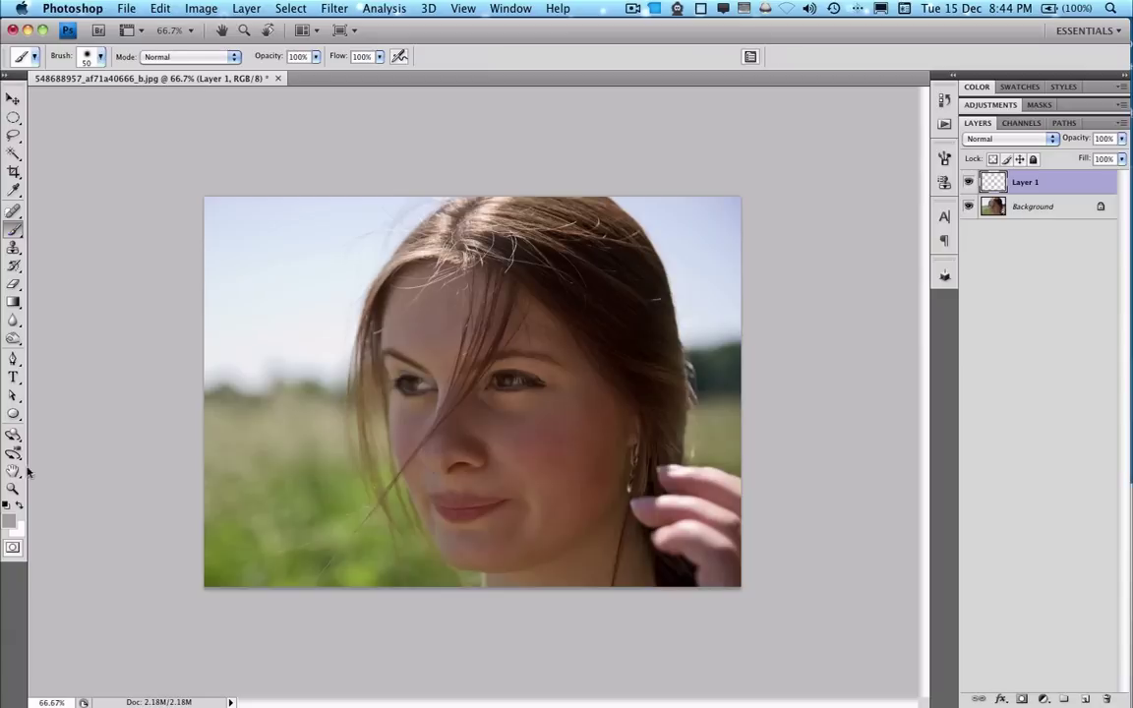
pyautogui.click(10, 521)
pyautogui.moveTo(729, 366); pyautogui.dragTo(729, 366)
pyautogui.click(1127, 305)
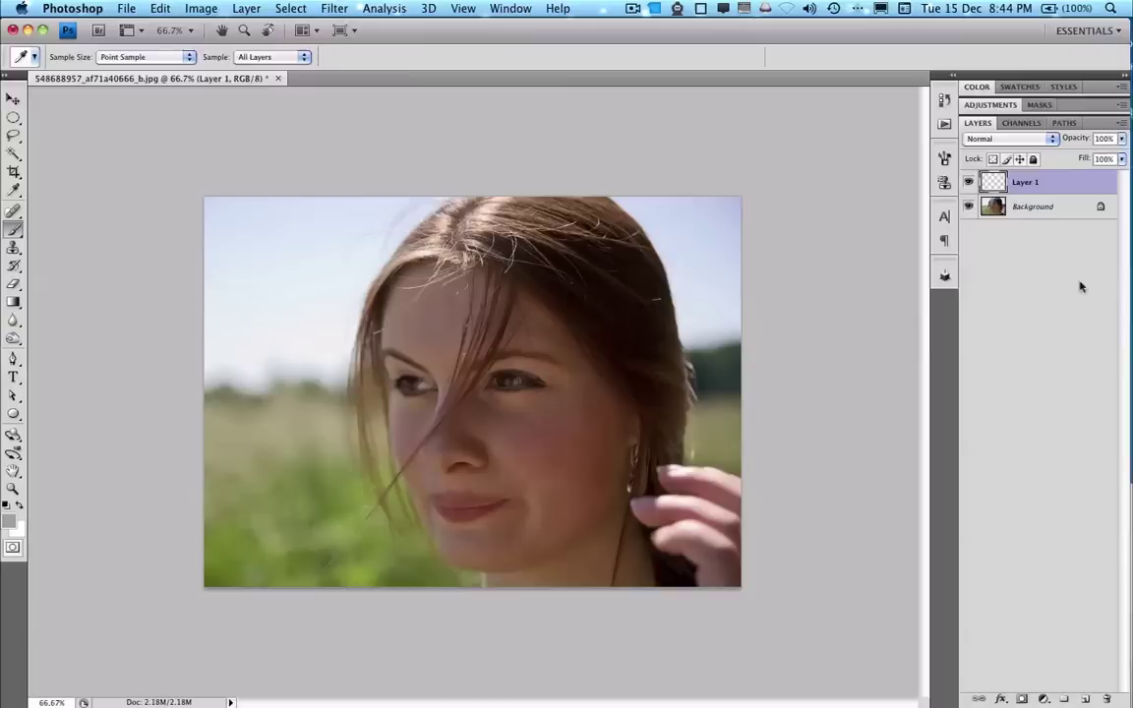
pyautogui.rightClick(214, 222)
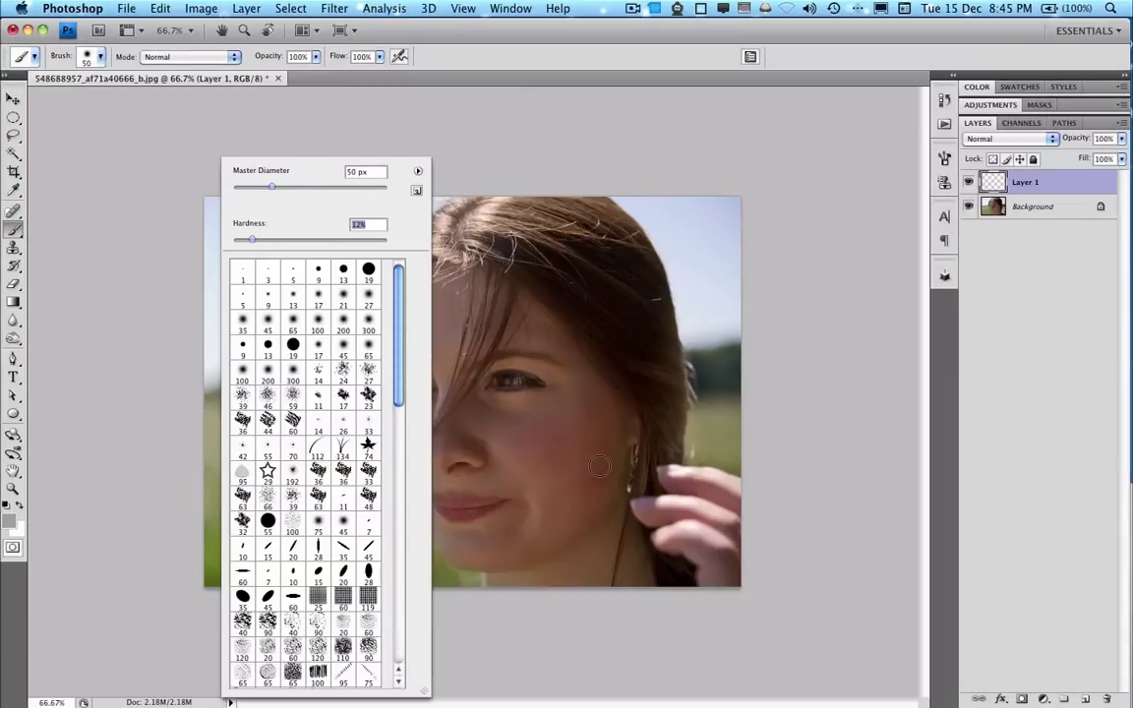
# Paint grey over the cheek, chin and jaw on Layer 1, softening the brush to 10% hardness.
pyautogui.moveTo(609, 428)
pyautogui.mouseDown()
pyautogui.moveTo(603, 485)
pyautogui.moveTo(558, 535)
pyautogui.moveTo(468, 553)
pyautogui.moveTo(489, 559)
pyautogui.moveTo(453, 553)
pyautogui.moveTo(506, 557)
pyautogui.moveTo(566, 536)
pyautogui.moveTo(607, 493)
pyautogui.moveTo(613, 426)
pyautogui.moveTo(581, 500)
pyautogui.moveTo(541, 536)
pyautogui.moveTo(444, 545)
pyautogui.moveTo(416, 480)
pyautogui.moveTo(535, 494)
pyautogui.moveTo(490, 523)
pyautogui.moveTo(549, 514)
pyautogui.moveTo(475, 540)
pyautogui.moveTo(514, 539)
pyautogui.moveTo(483, 551)
pyautogui.moveTo(493, 557)
pyautogui.moveTo(530, 542)
pyautogui.moveTo(579, 484)
pyautogui.moveTo(545, 490)
pyautogui.moveTo(528, 511)
pyautogui.moveTo(596, 450)
pyautogui.mouseUp()
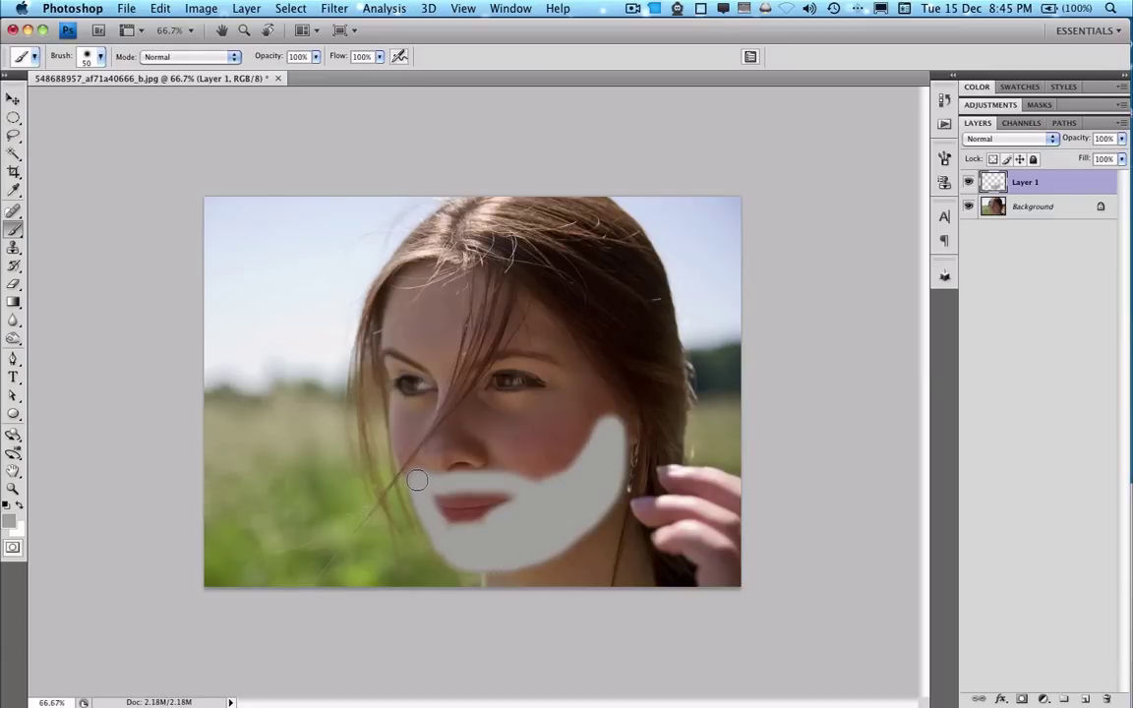
pyautogui.rightClick(282, 313)
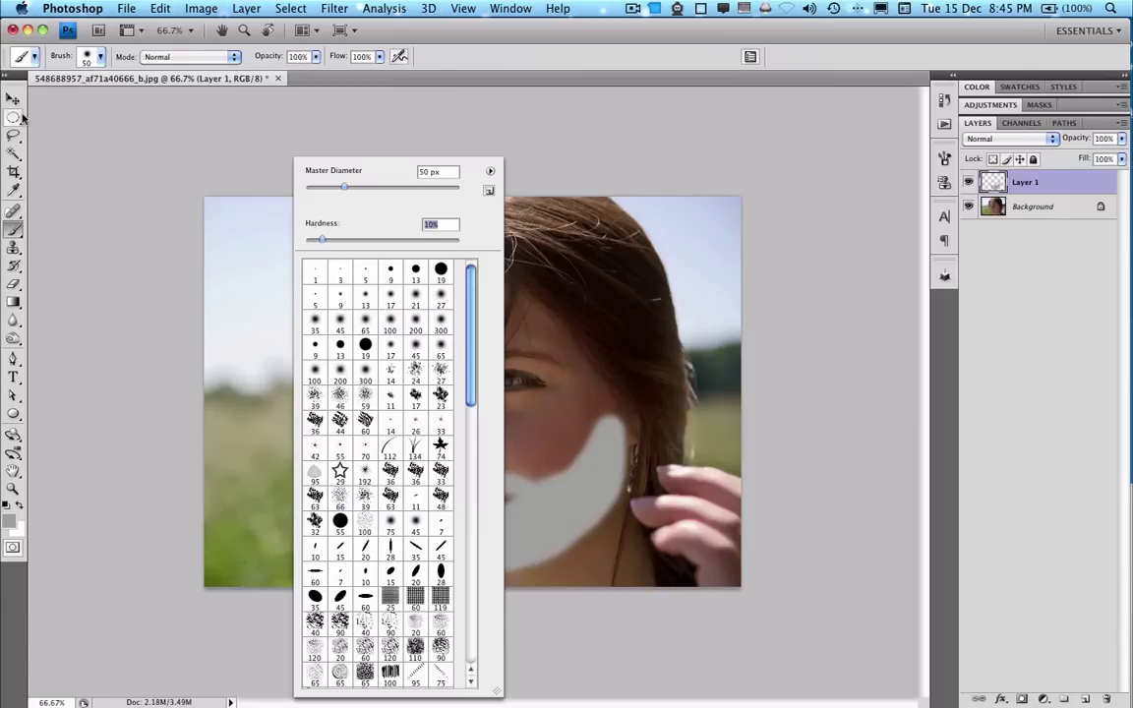
pyautogui.press('Return')
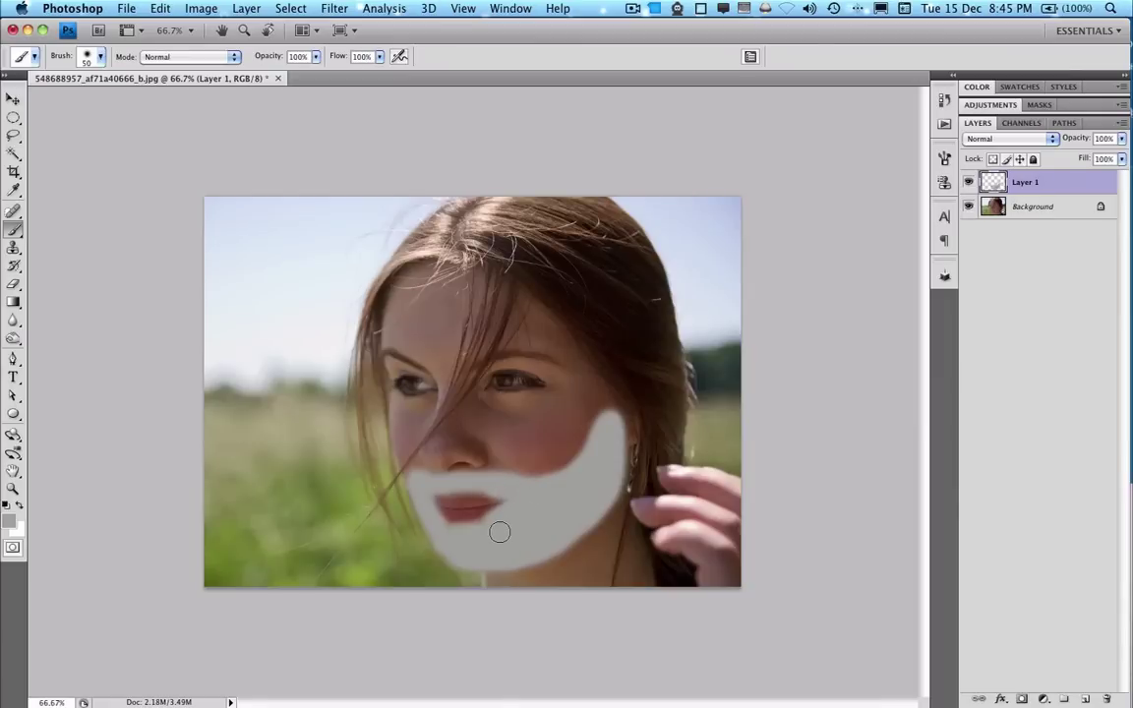
# Toggle the beard layer's visibility off and on twice to compare it with the face.
pyautogui.click(967, 183)
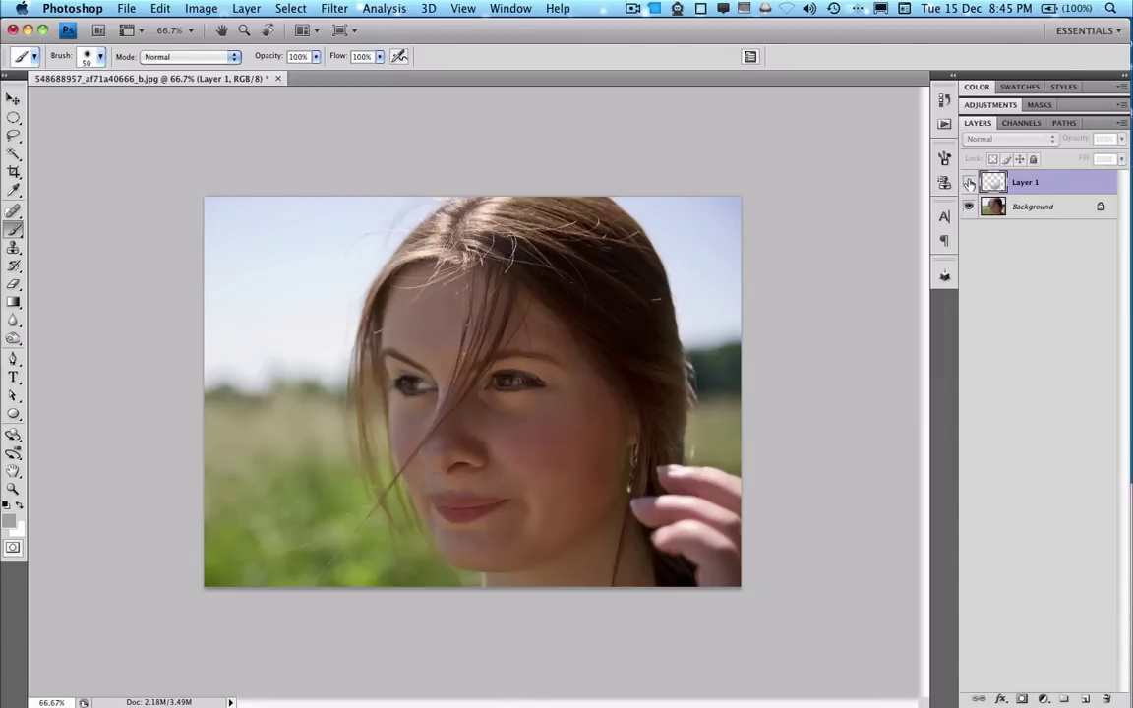
pyautogui.click(968, 183)
pyautogui.click(967, 183)
pyautogui.click(968, 183)
# Apply Add Noise at 15%, Gaussian, Monochromatic to the beard layer.
pyautogui.click(335, 7)
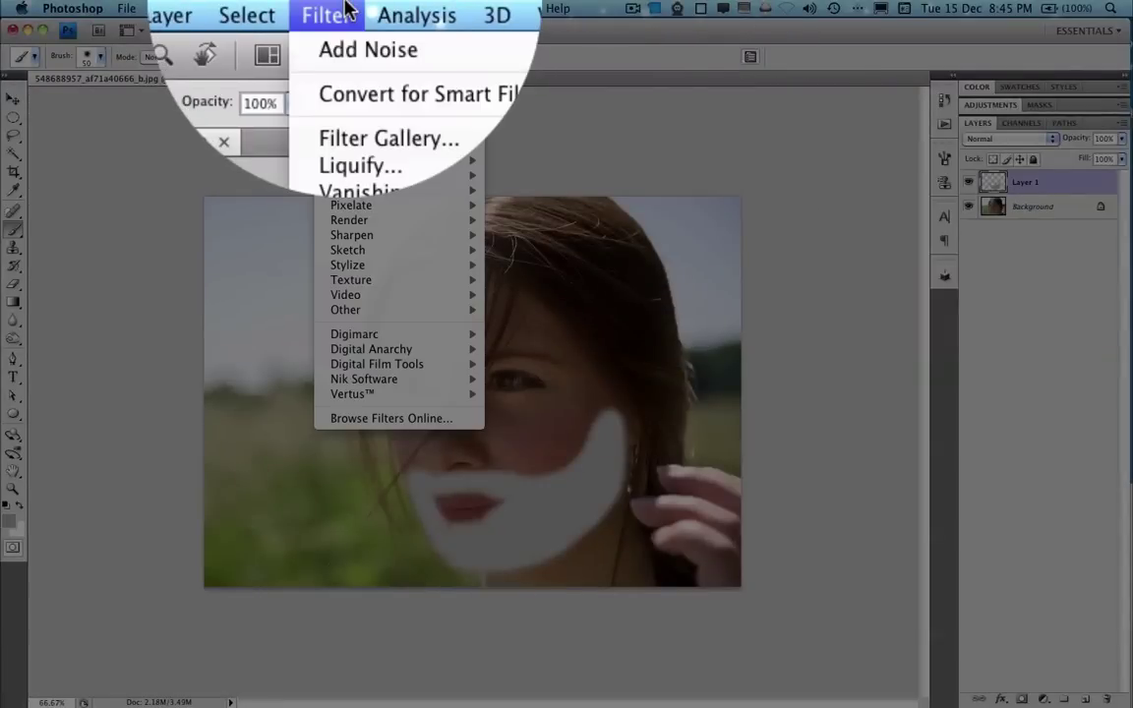
pyautogui.moveTo(413, 197)
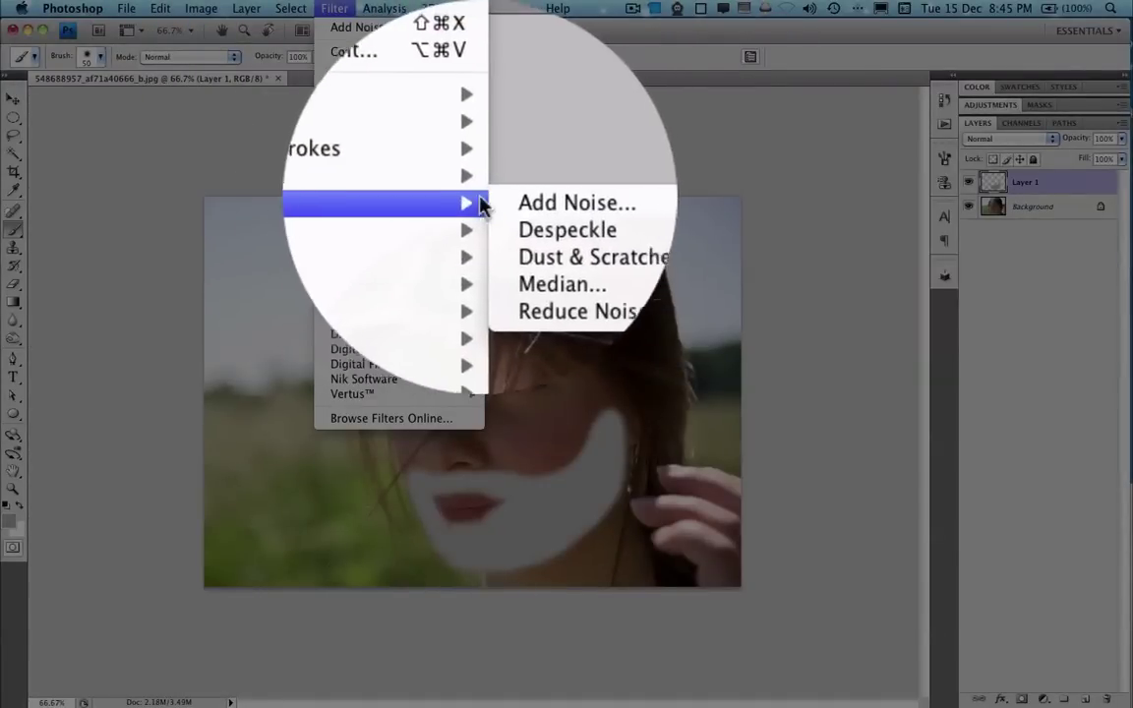
pyautogui.click(502, 204)
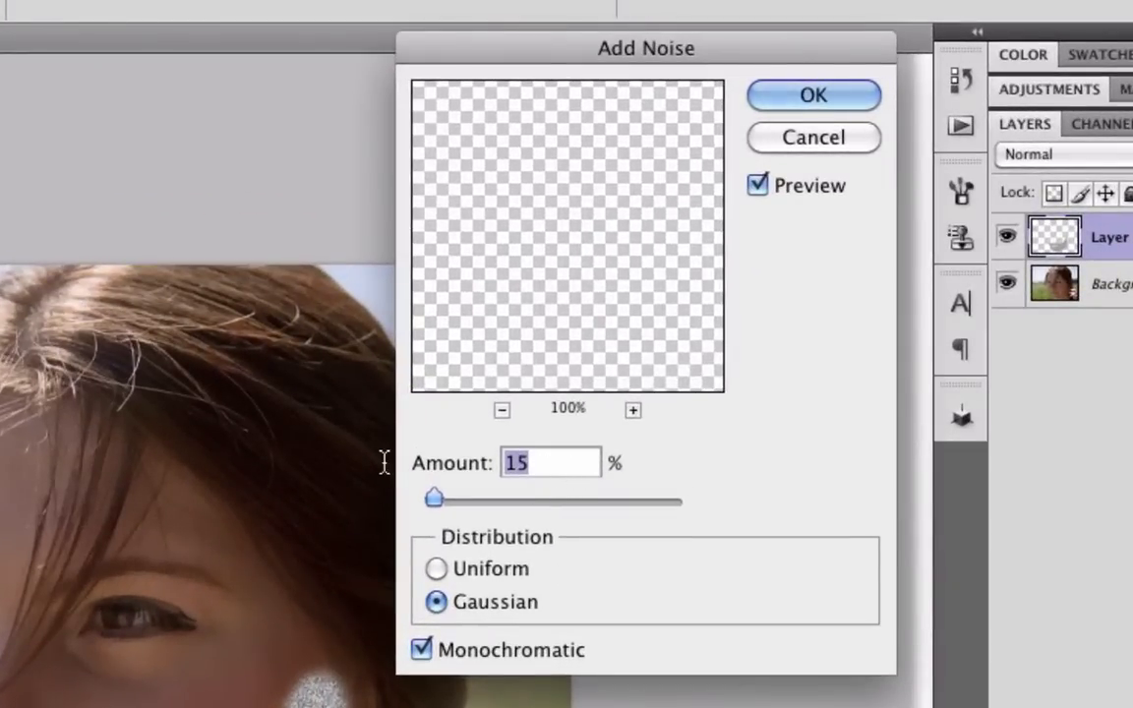
pyautogui.write('15')
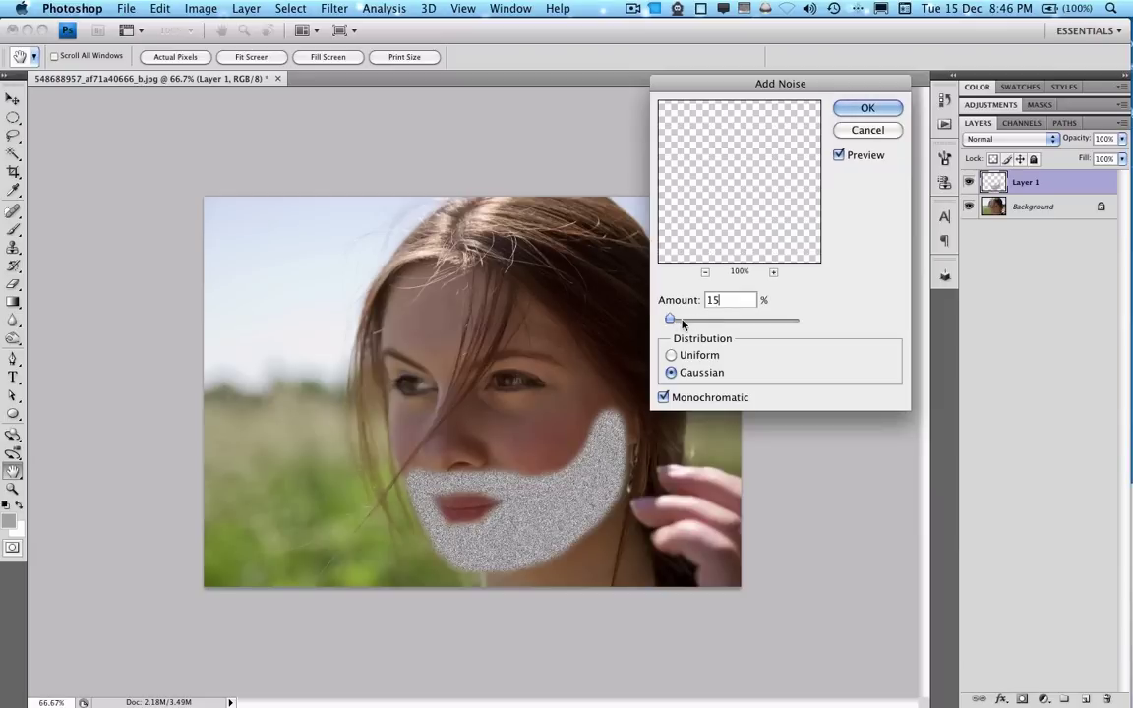
pyautogui.click(867, 115)
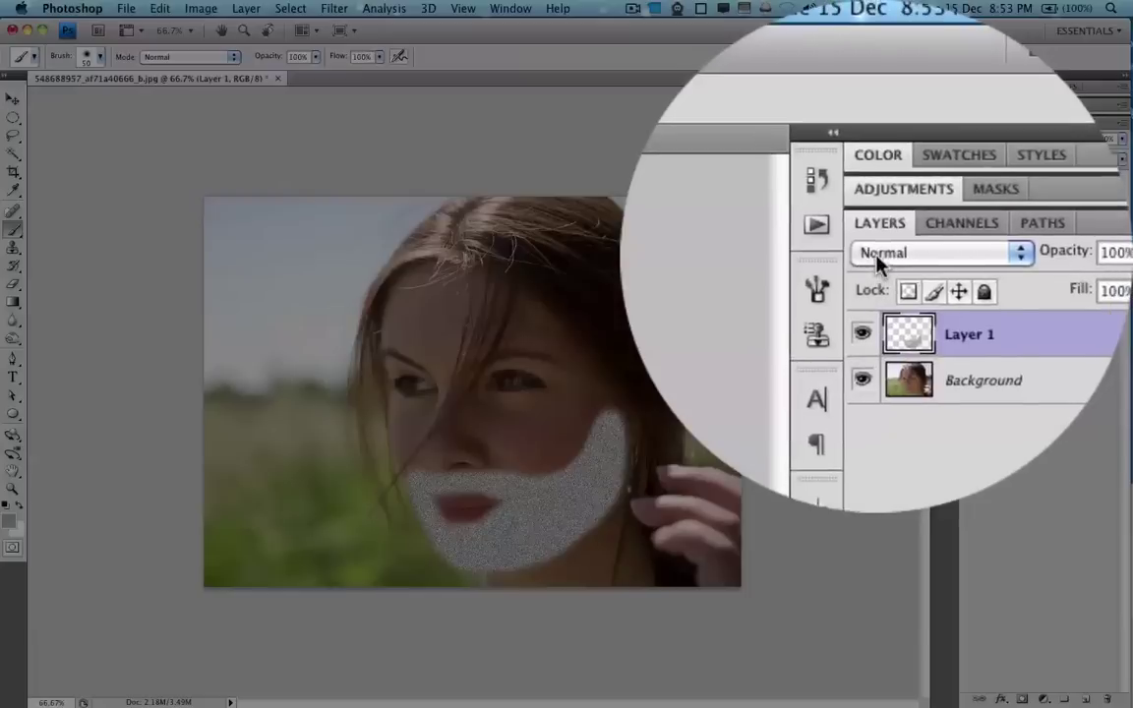
# Switch Layer 1's blend mode from Normal to Hard Light.
pyautogui.click(983, 139)
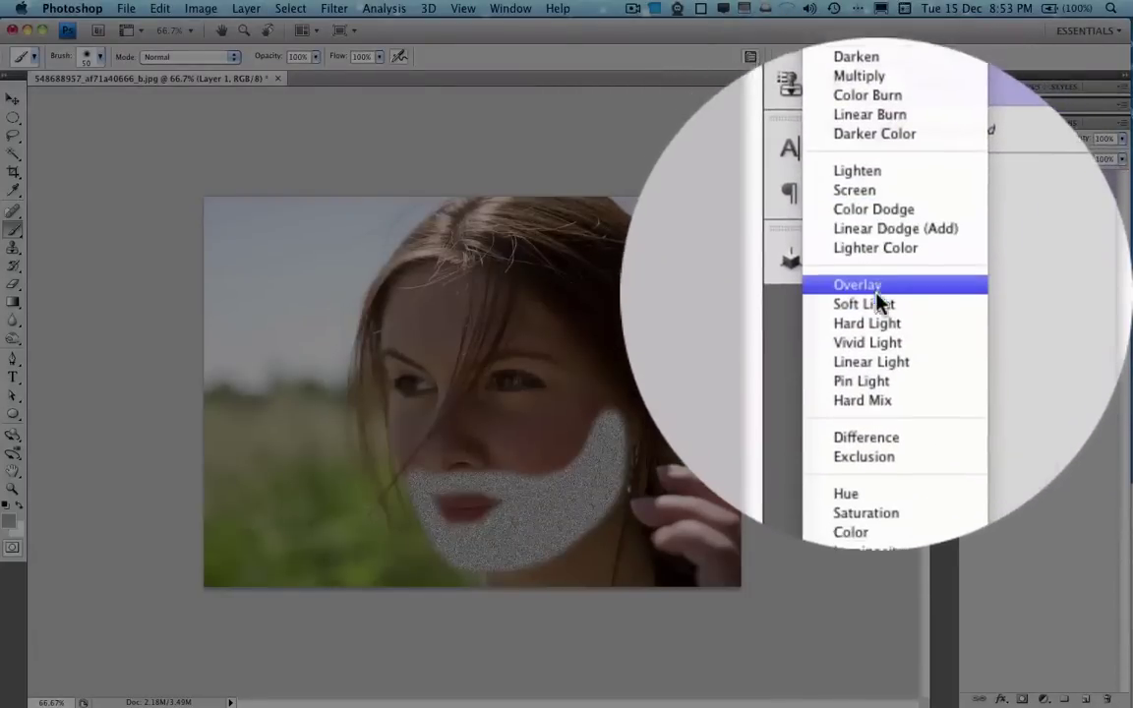
pyautogui.click(876, 315)
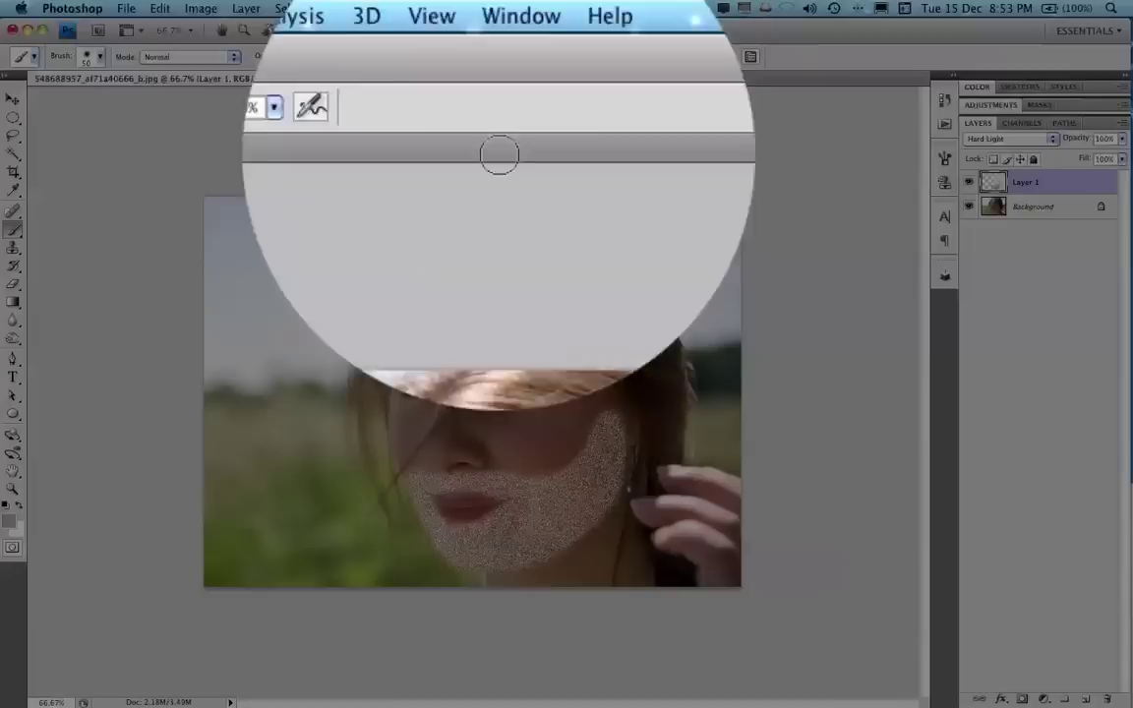
pyautogui.click(201, 8)
pyautogui.moveTo(236, 47)
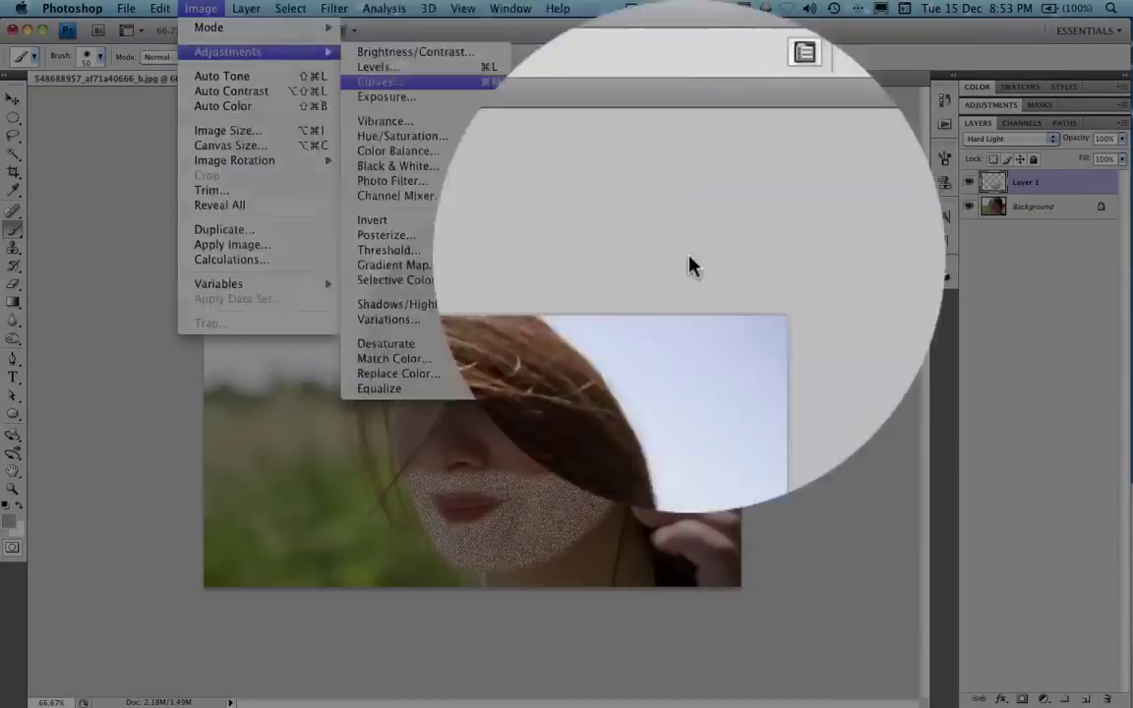
# Apply a Curves adjustment mapping input 255 to output 167 on the beard layer.
pyautogui.click(373, 79)
pyautogui.moveTo(798, 34); pyautogui.dragTo(731, 20)
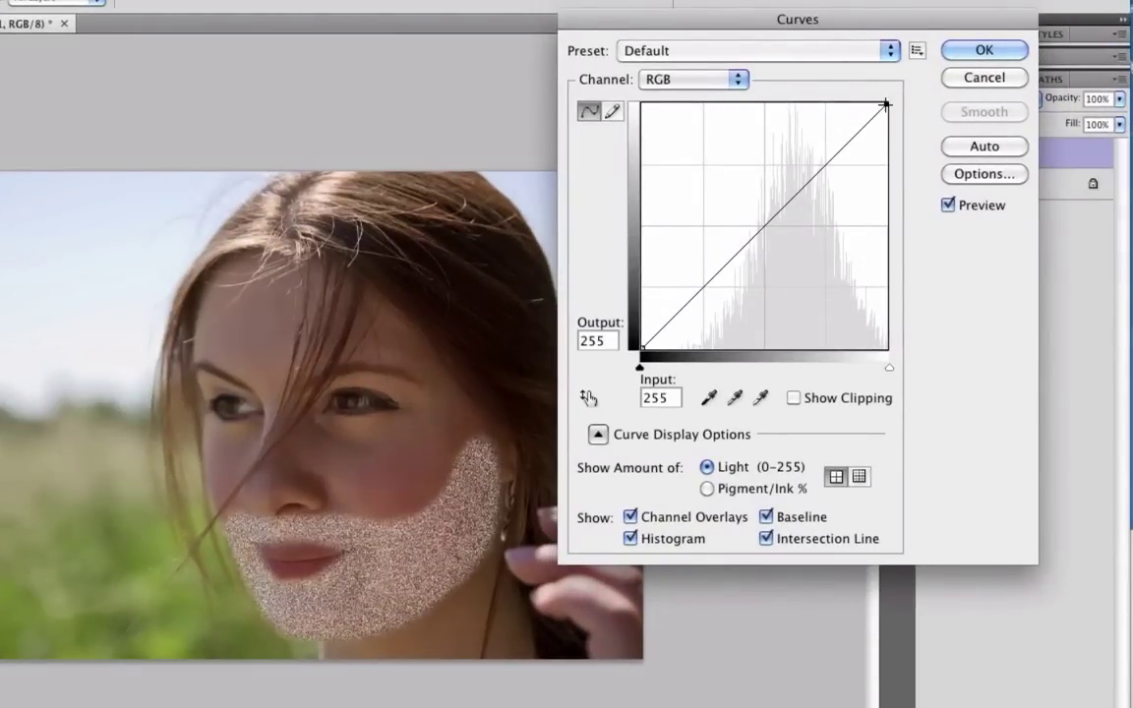
pyautogui.moveTo(885, 103); pyautogui.dragTo(886, 226)
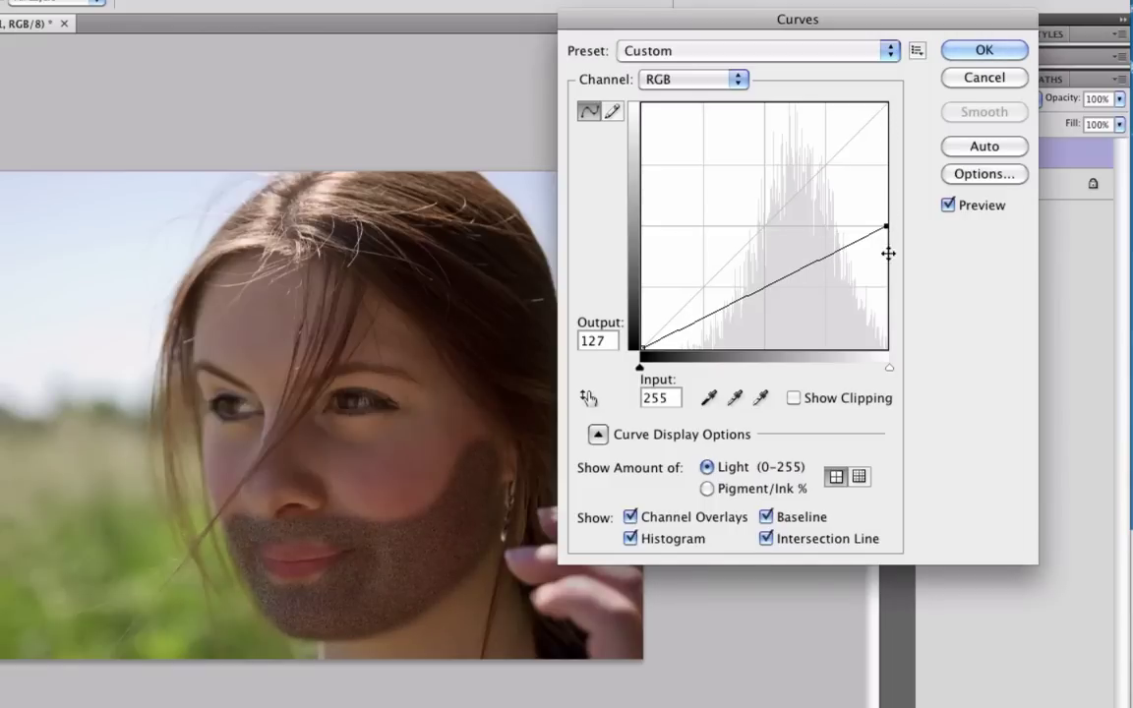
pyautogui.moveTo(886, 227); pyautogui.dragTo(886, 188)
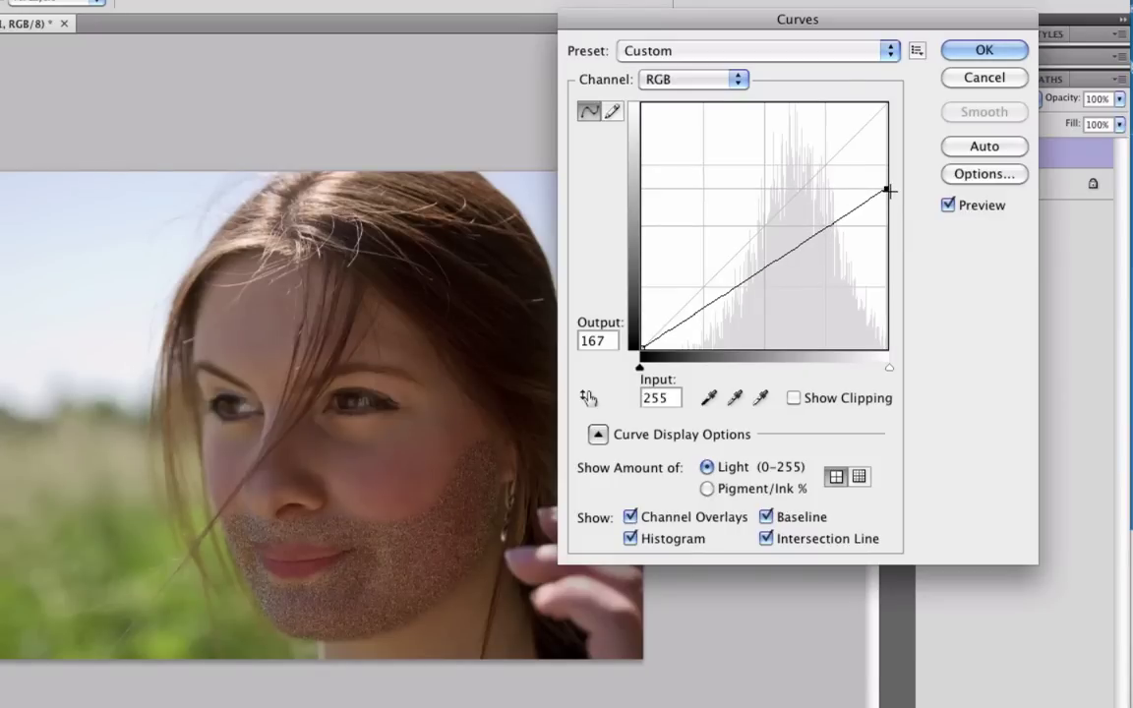
pyautogui.click(954, 47)
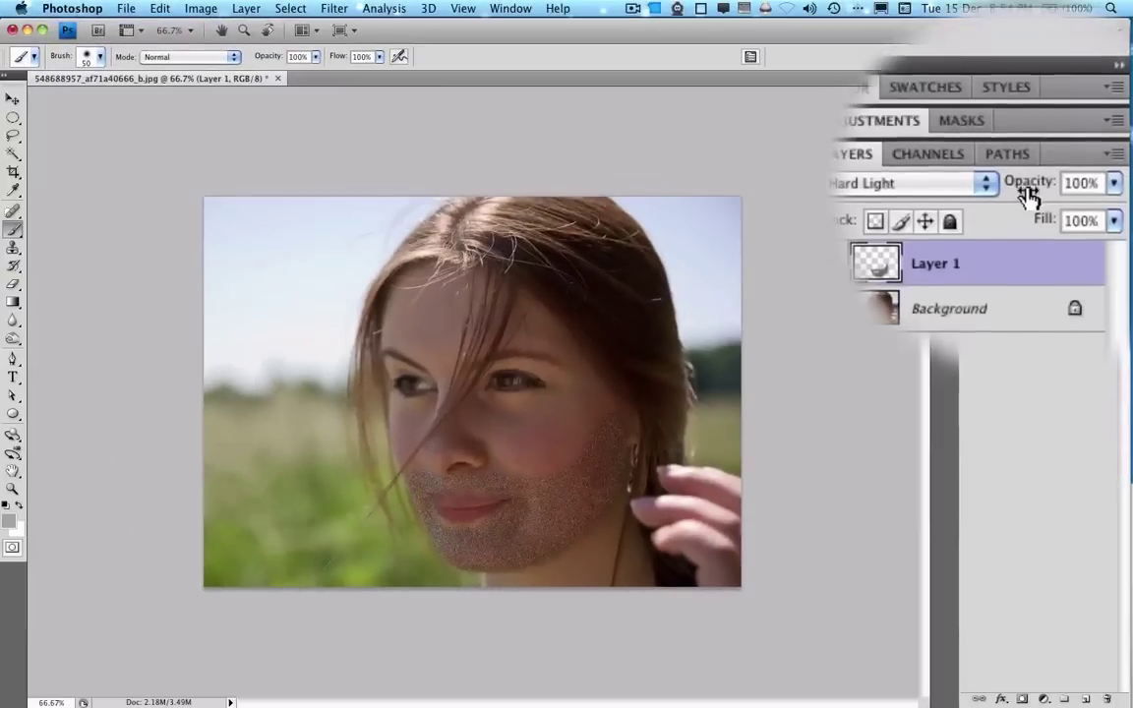
# Lower Layer 1's opacity to 62%.
pyautogui.moveTo(1062, 99); pyautogui.dragTo(1032, 102)
pyautogui.moveTo(981, 193)
pyautogui.mouseDown()
pyautogui.moveTo(953, 191)
pyautogui.moveTo(972, 196)
pyautogui.mouseUp()
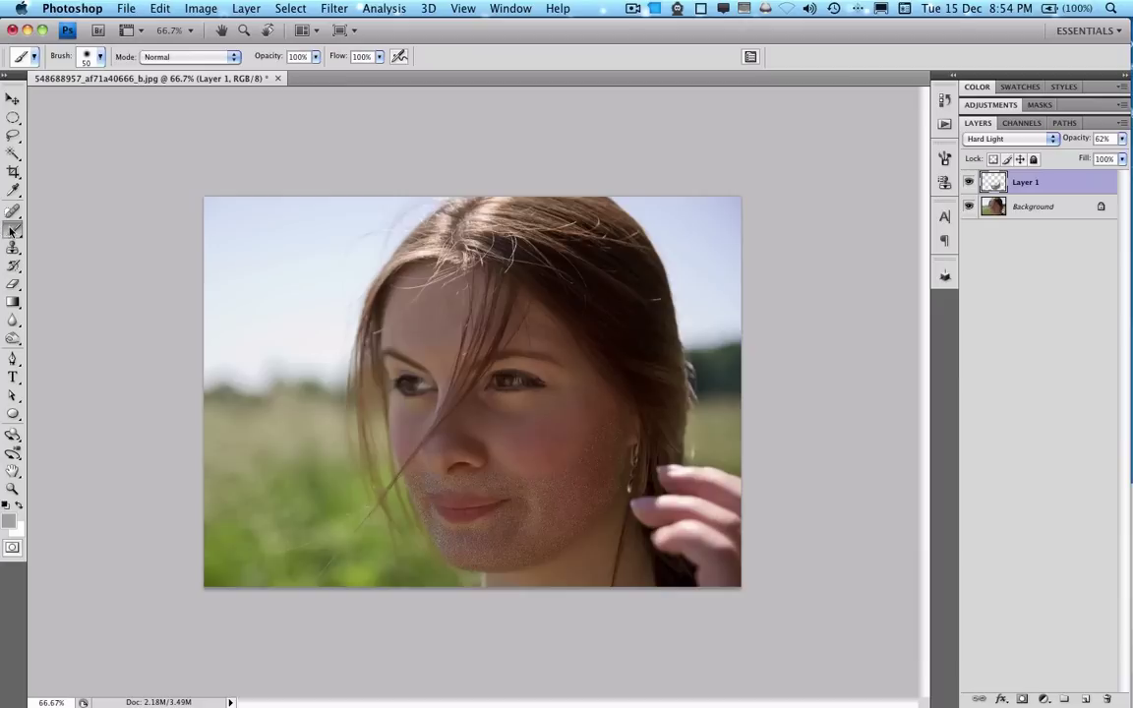
pyautogui.click(13, 283)
# Resize the eraser to 118 px for trimming the stubble edges.
pyautogui.moveTo(577, 421); pyautogui.dragTo(595, 421)
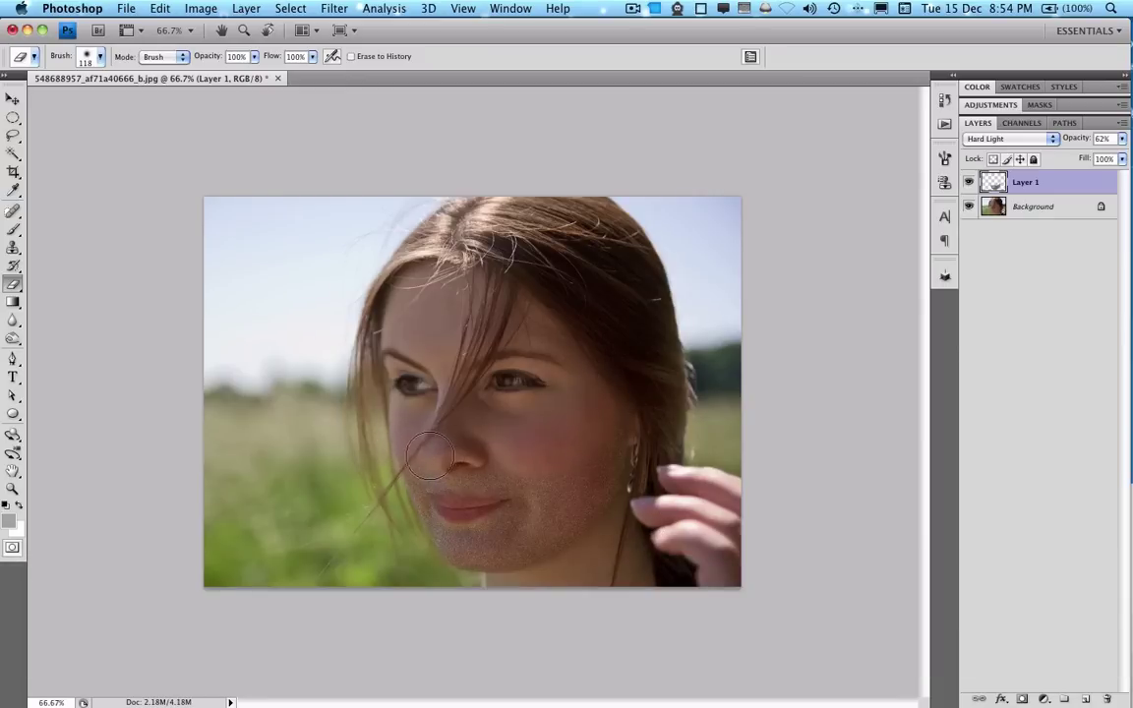
pyautogui.hotkey('ctrl', 'alt')
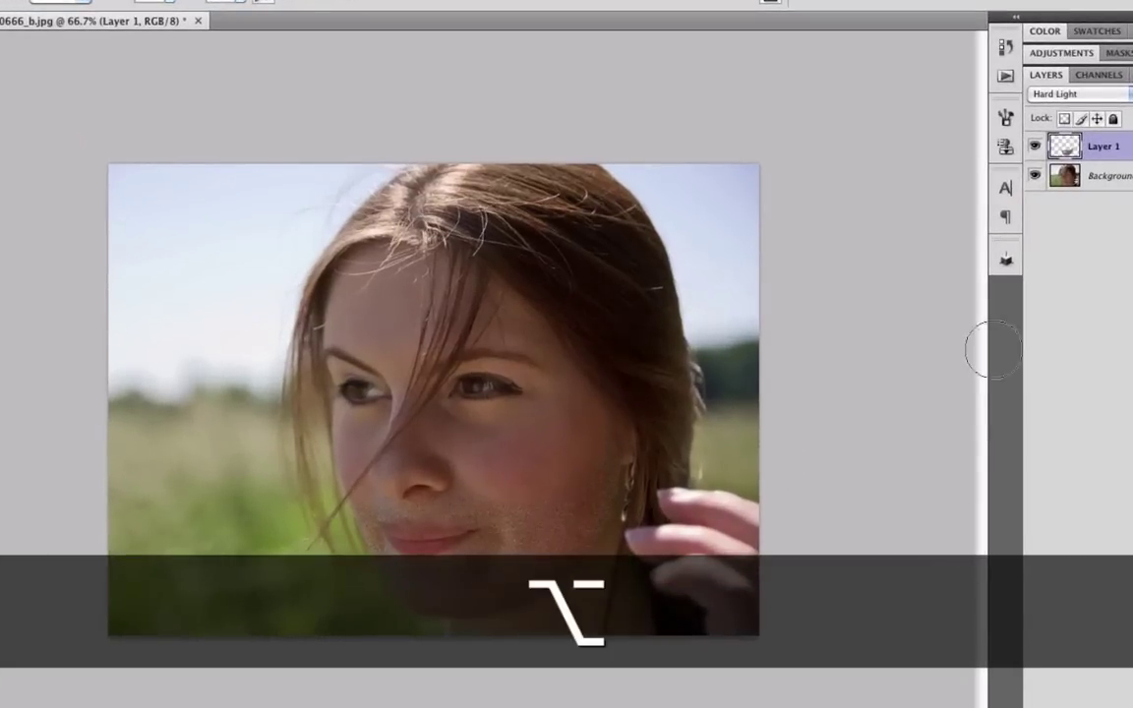
# Hide and reshow Layer 1 to compare, then pick the Move tool and deselect the layer.
pyautogui.click(1037, 146)
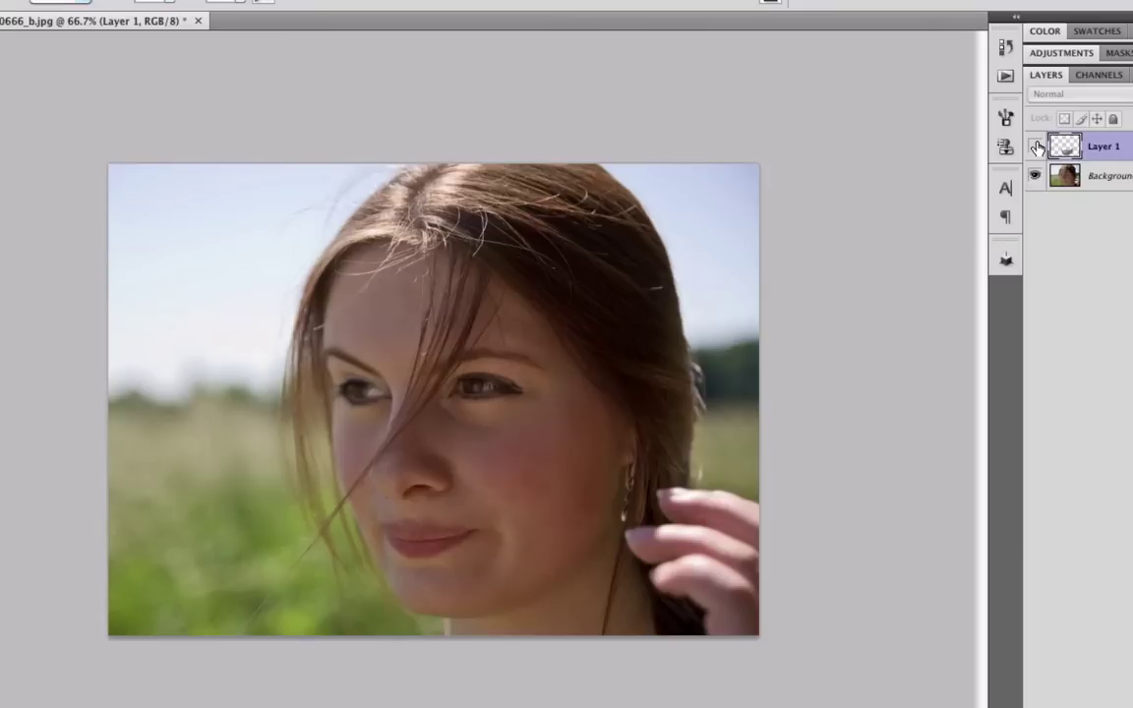
pyautogui.click(1036, 148)
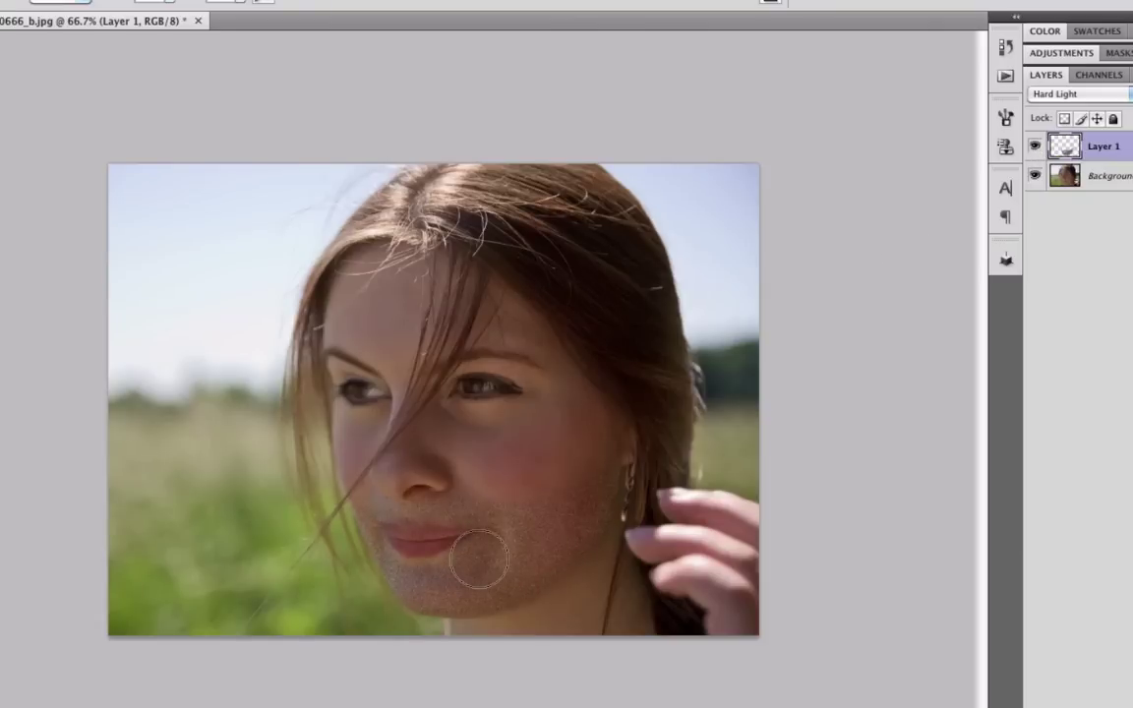
pyautogui.press('v')
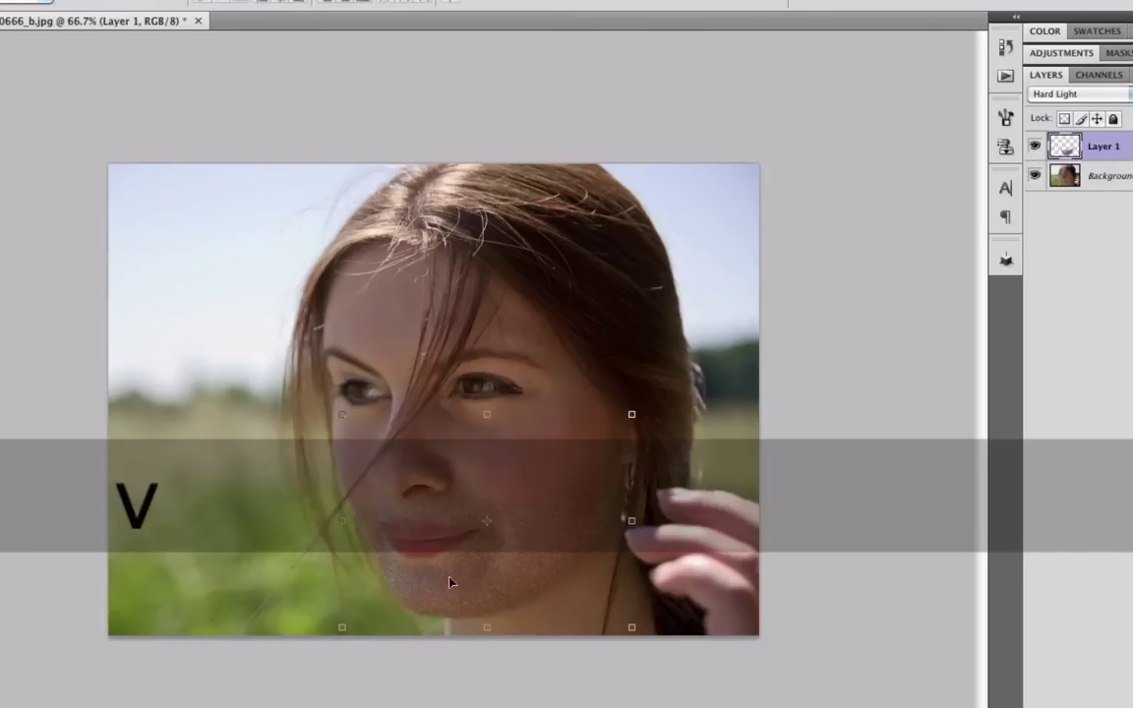
pyautogui.click(862, 553)
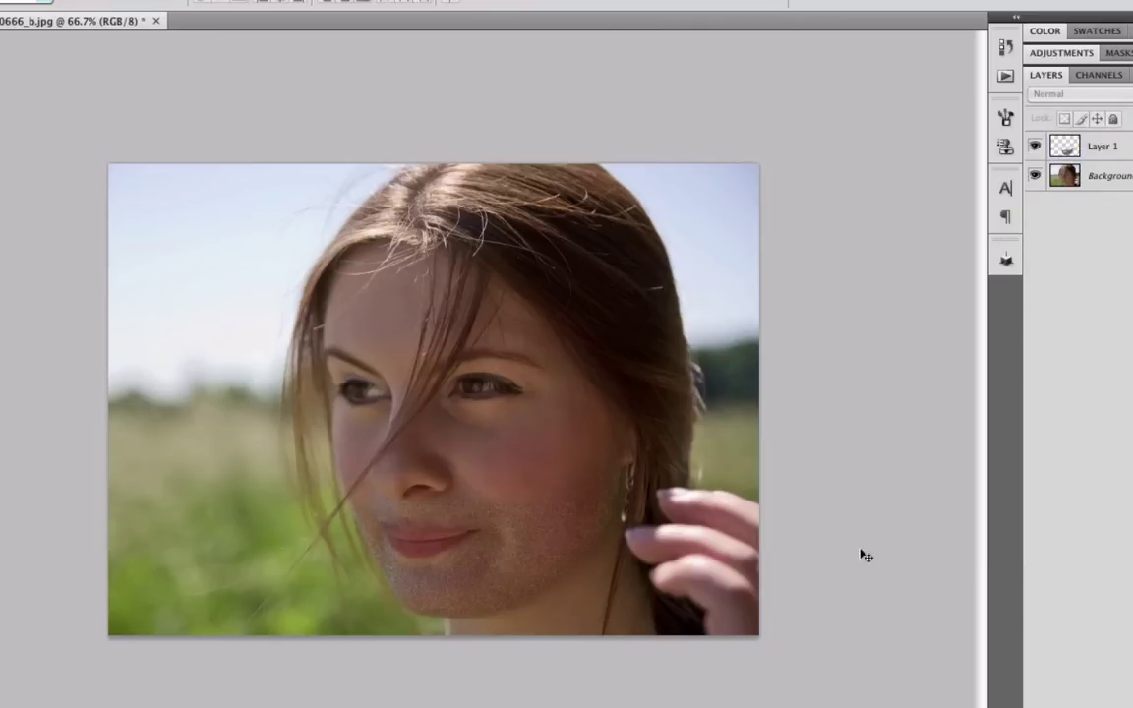